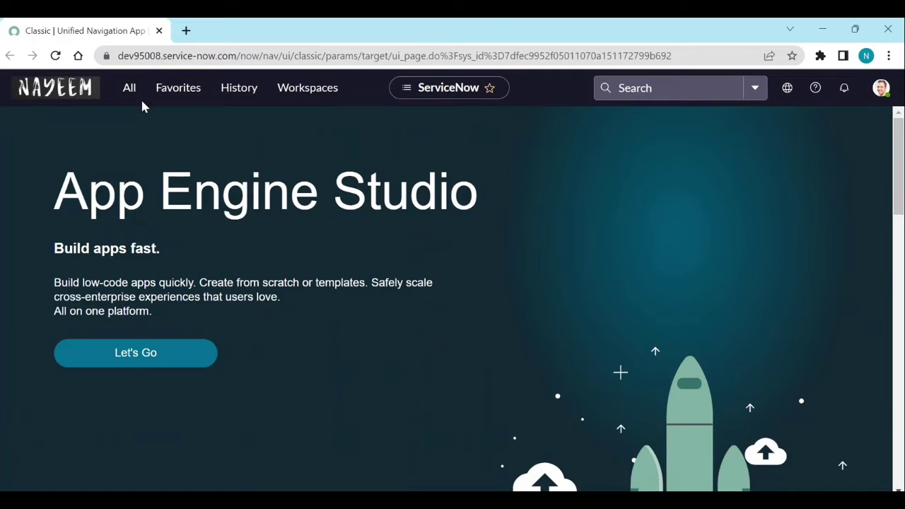
Open the sys_properties list in a new tab from the application navigator
{"action": "left_click", "coordinate": [131, 90]}
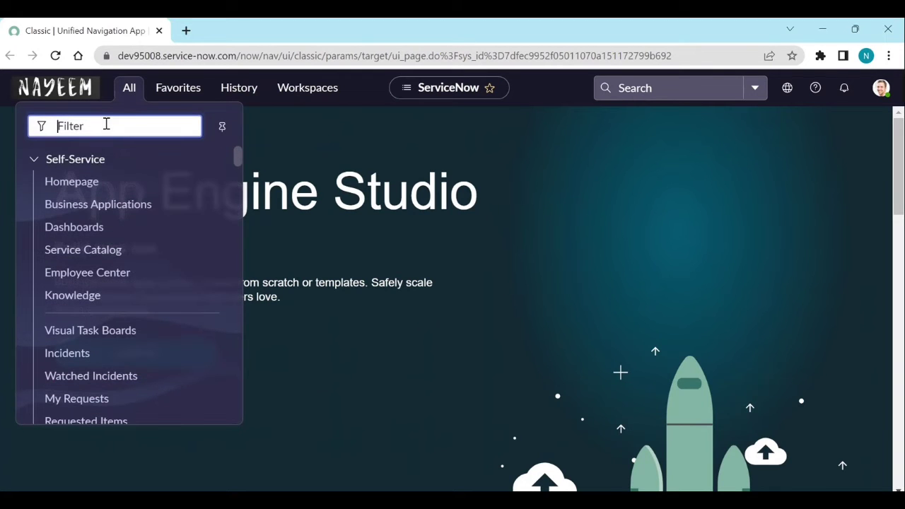
{"action": "type", "text": "sys_"}
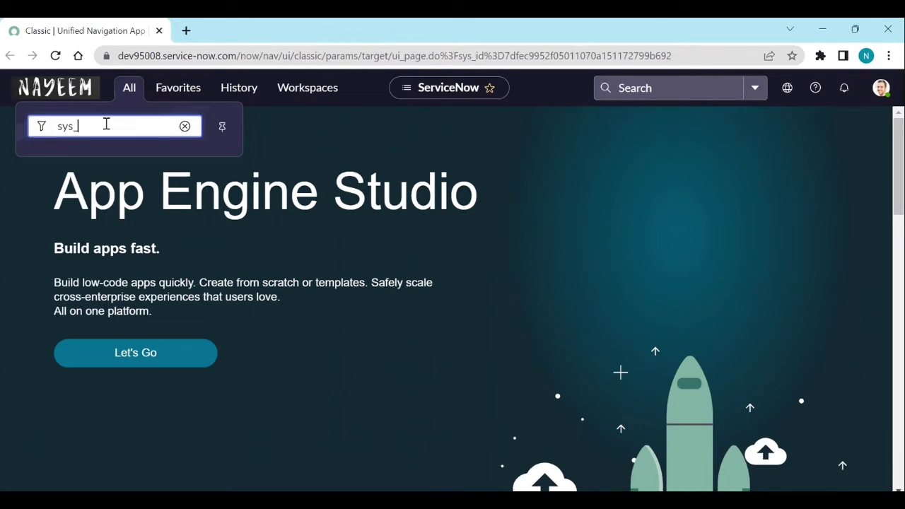
{"action": "type", "text": "prope"}
{"action": "type", "text": ".l"}
{"action": "type", "text": "T"}
{"action": "key", "text": "Return"}
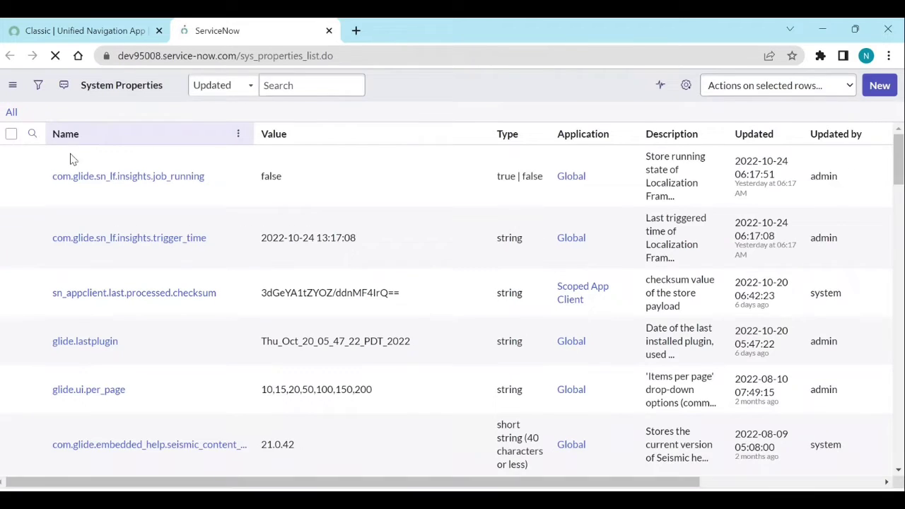
Filter system properties by Name '*icon' and scroll down to glide.product.icon
{"action": "left_click", "coordinate": [88, 160]}
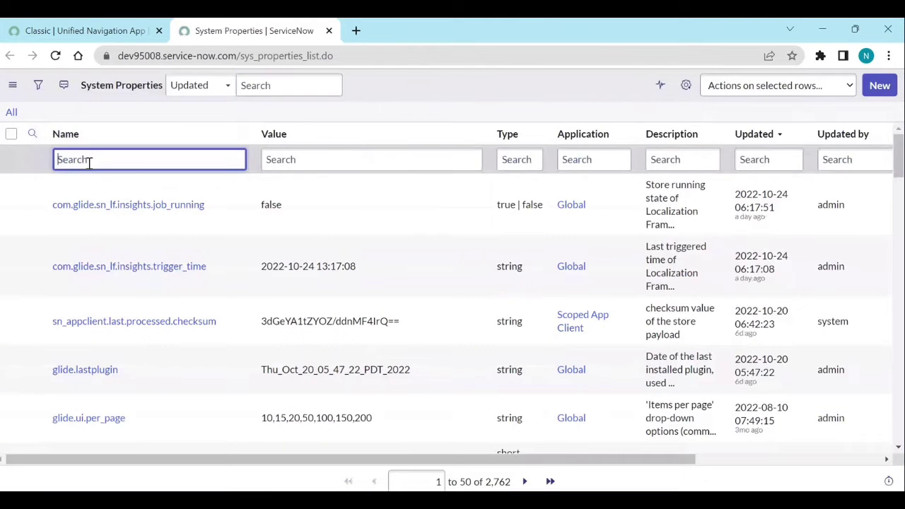
{"action": "type", "text": "*ico"}
{"action": "type", "text": "n"}
{"action": "key", "text": "Return"}
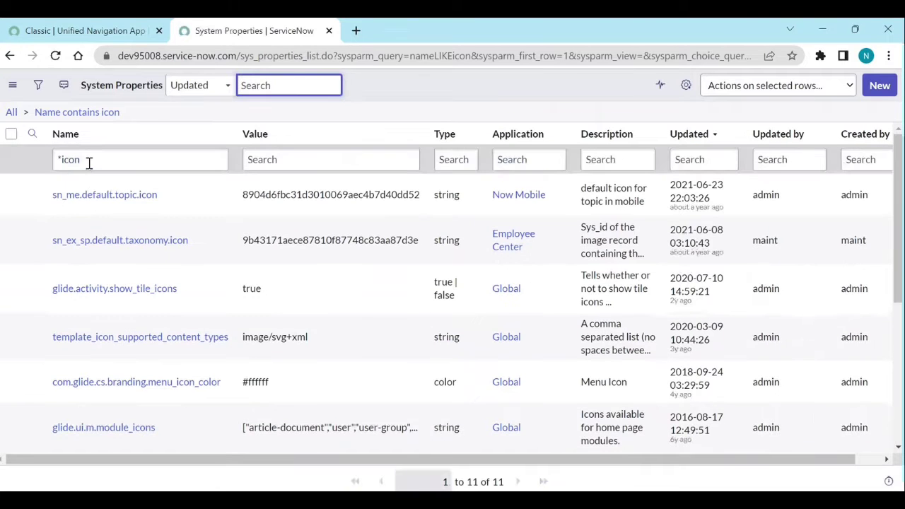
{"action": "scroll", "coordinate": [135, 295], "scroll_direction": "down", "scroll_amount": 1}
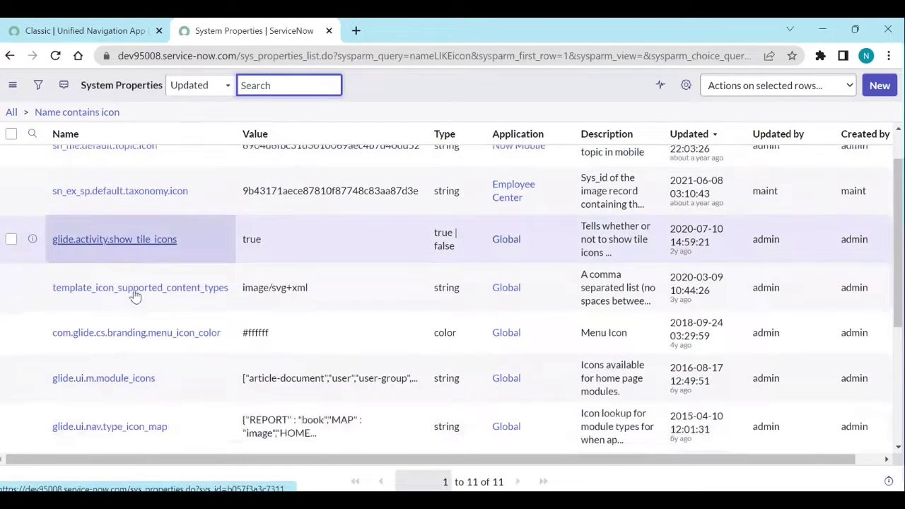
{"action": "scroll", "coordinate": [136, 296], "scroll_direction": "down", "scroll_amount": 2}
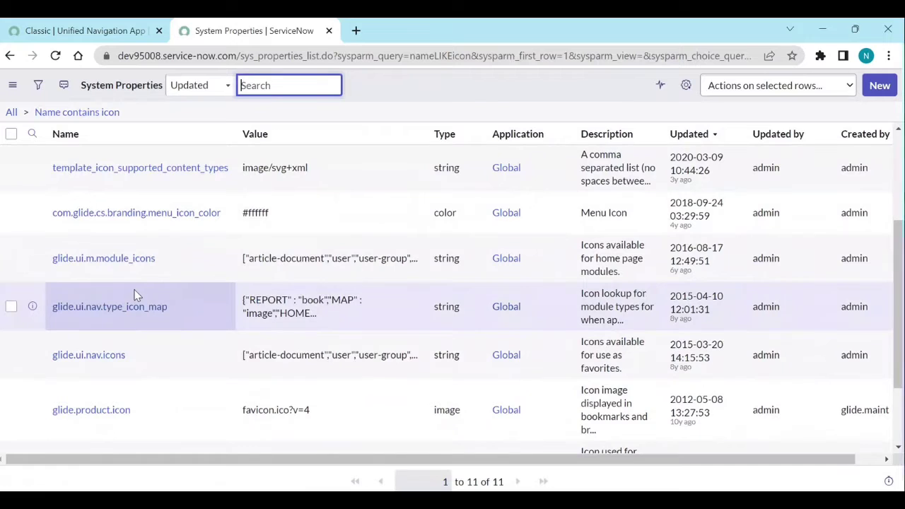
{"action": "scroll", "coordinate": [136, 296], "scroll_direction": "down", "scroll_amount": 1}
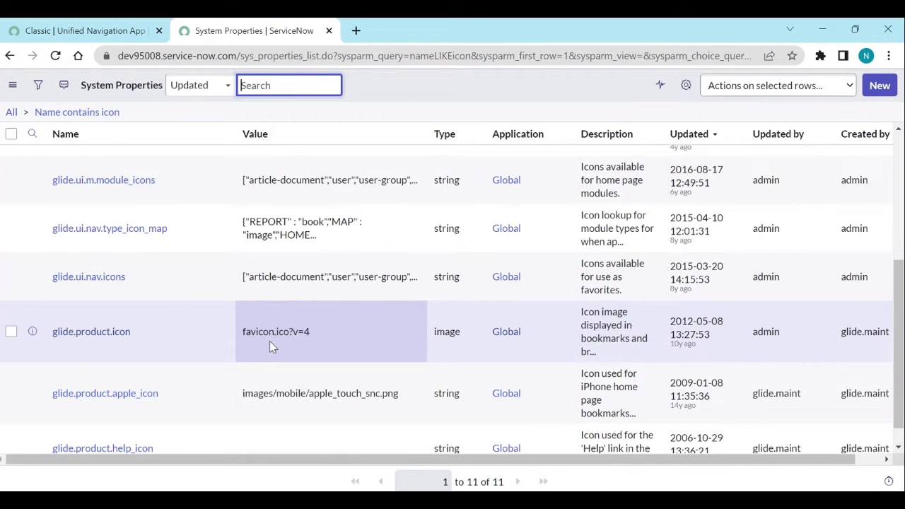
In the first tab, filter the navigator by 'images' and open System UI > Images
{"action": "left_click", "coordinate": [91, 32]}
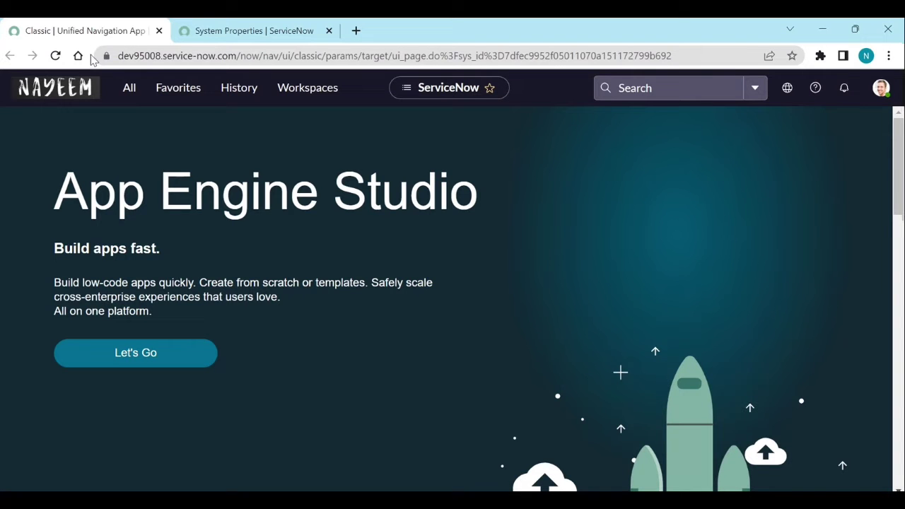
{"action": "left_click", "coordinate": [125, 99]}
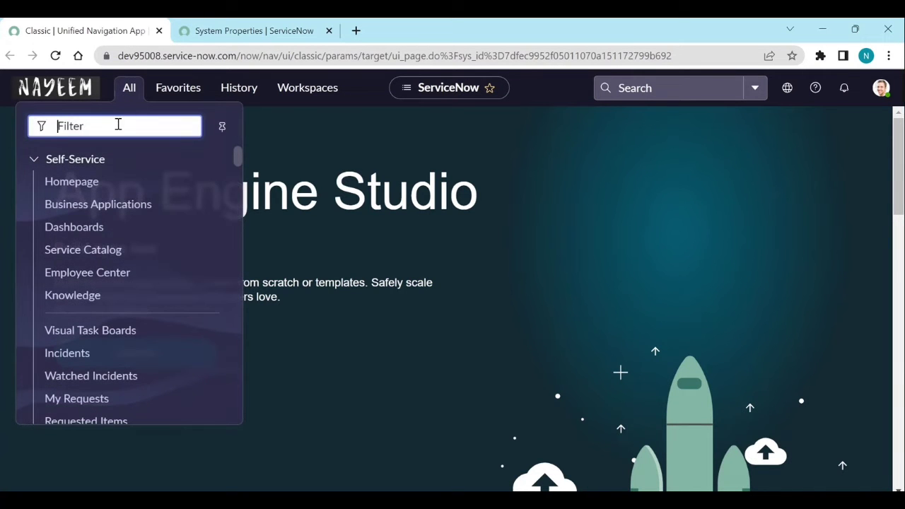
{"action": "type", "text": "images"}
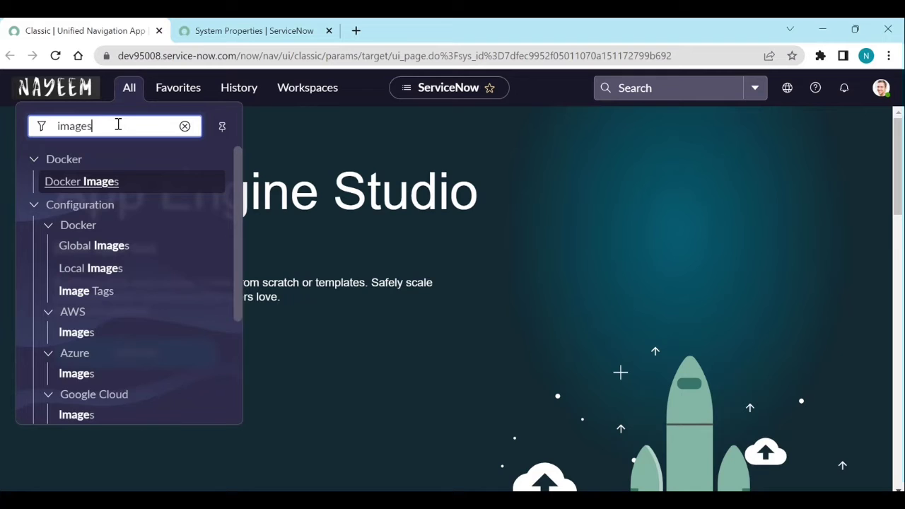
{"action": "scroll", "coordinate": [129, 365], "scroll_direction": "down", "scroll_amount": 2}
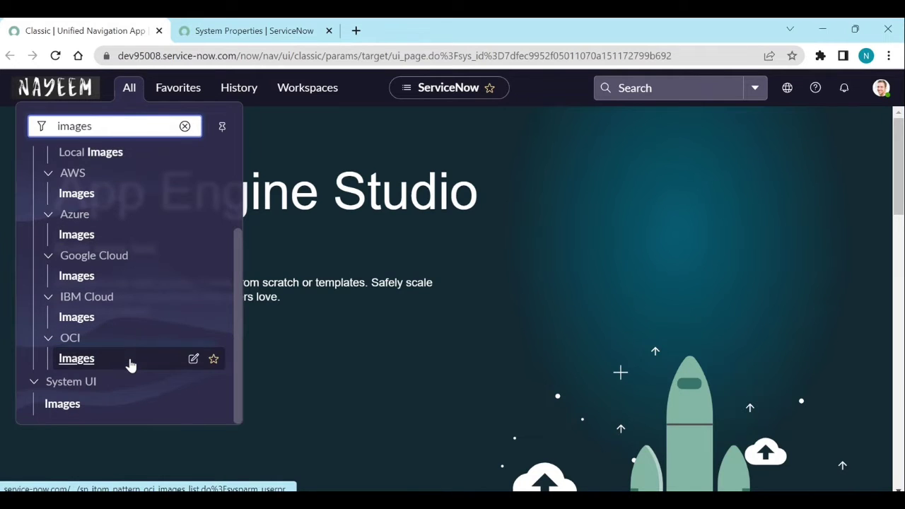
{"action": "left_click", "coordinate": [70, 402]}
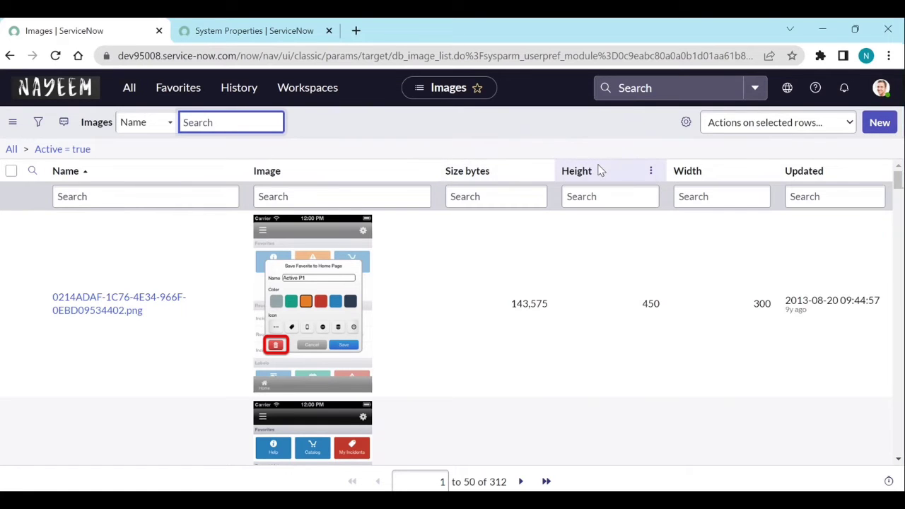
{"action": "left_click", "coordinate": [356, 30]}
{"action": "left_click", "coordinate": [346, 54]}
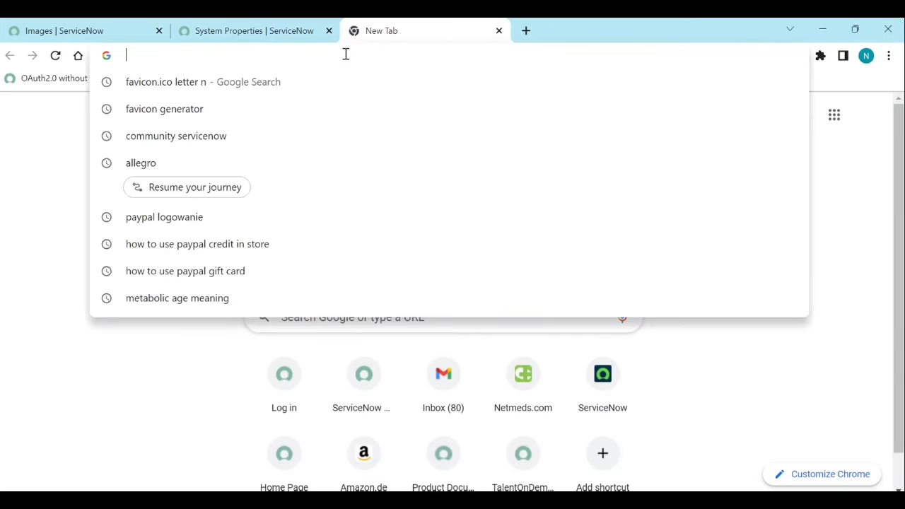
{"action": "left_click", "coordinate": [172, 118]}
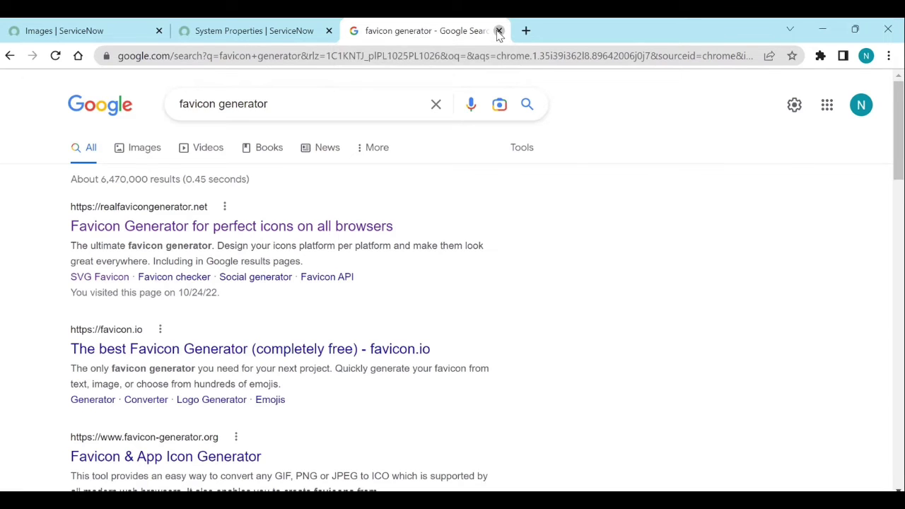
{"action": "left_click", "coordinate": [499, 32]}
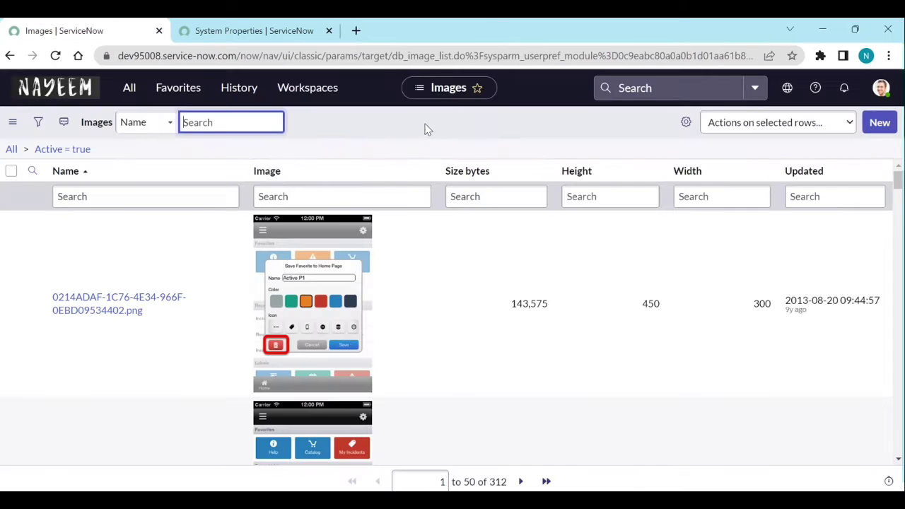
Start a new image record in the System category and enter its name nayeem.ico
{"action": "left_click", "coordinate": [871, 124]}
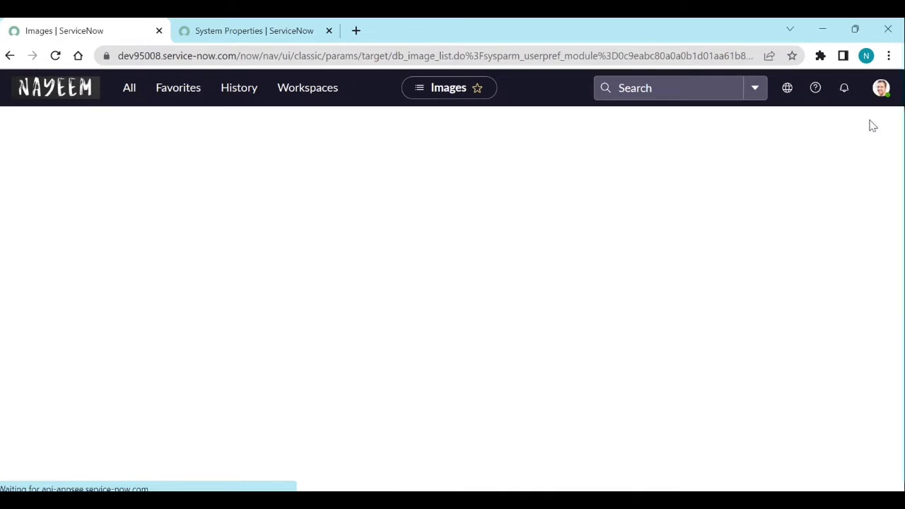
{"action": "left_click", "coordinate": [216, 196]}
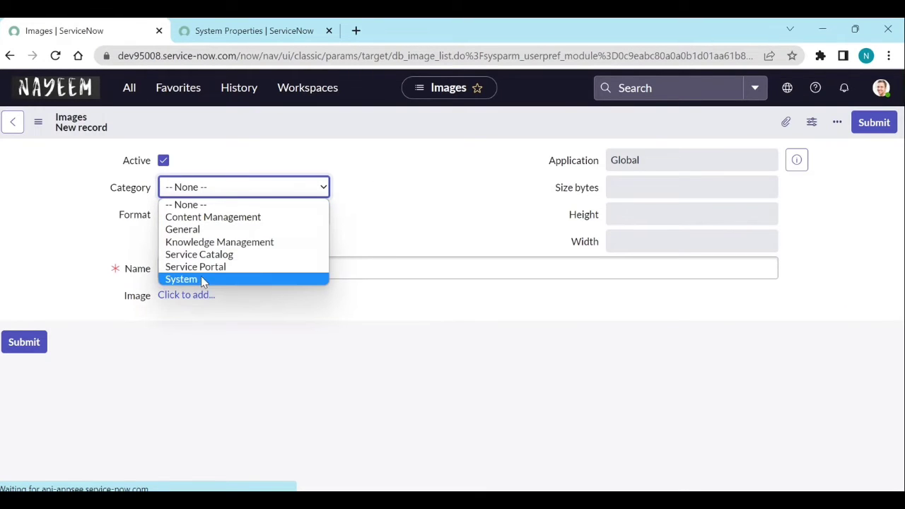
{"action": "left_click", "coordinate": [202, 280]}
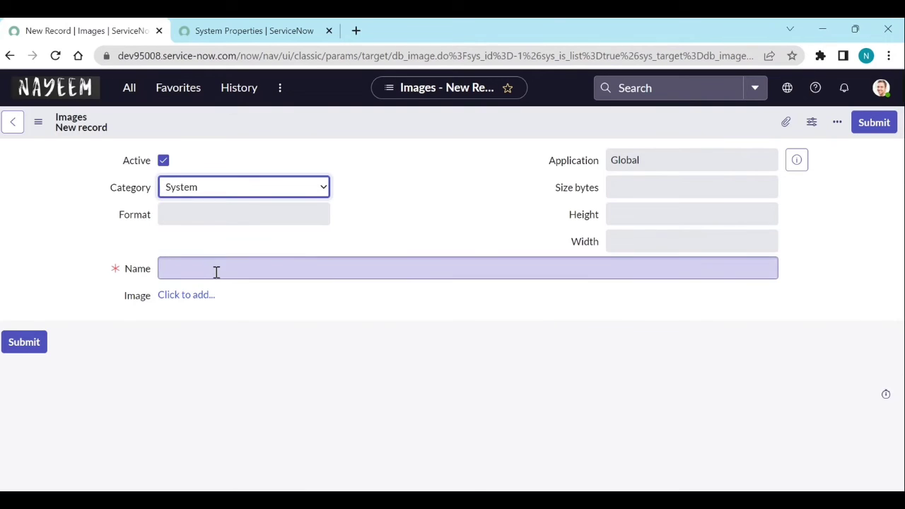
{"action": "left_click", "coordinate": [216, 270]}
{"action": "type", "text": "nayeem.ico"}
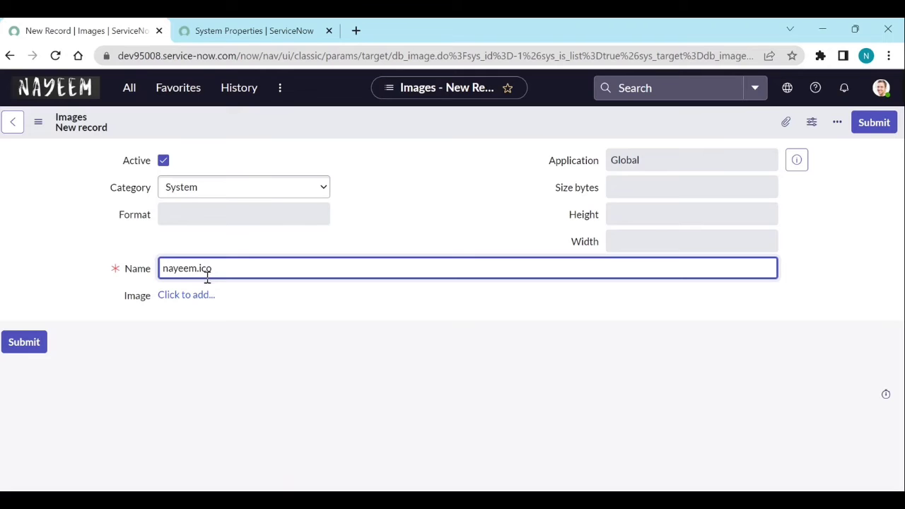
Upload the icon file to the nayeem.ico record and select its name for copying
{"action": "left_click", "coordinate": [189, 296]}
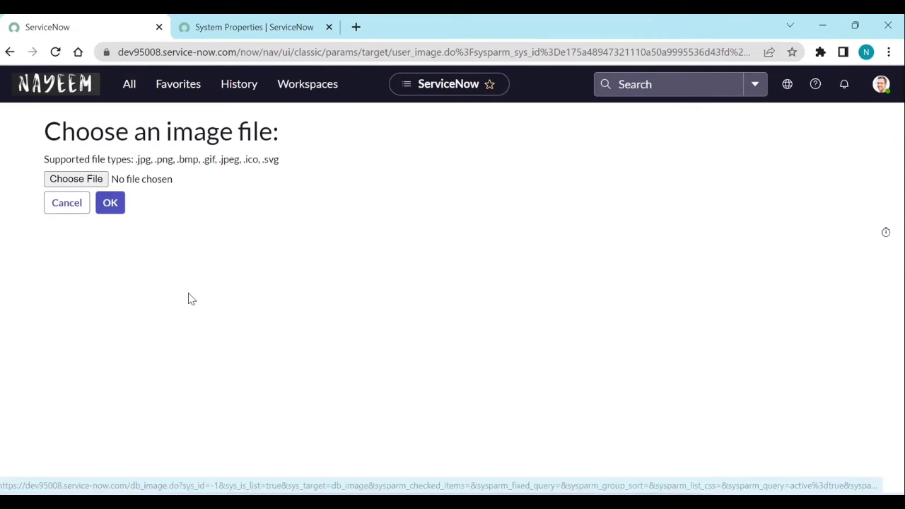
{"action": "left_click", "coordinate": [90, 182]}
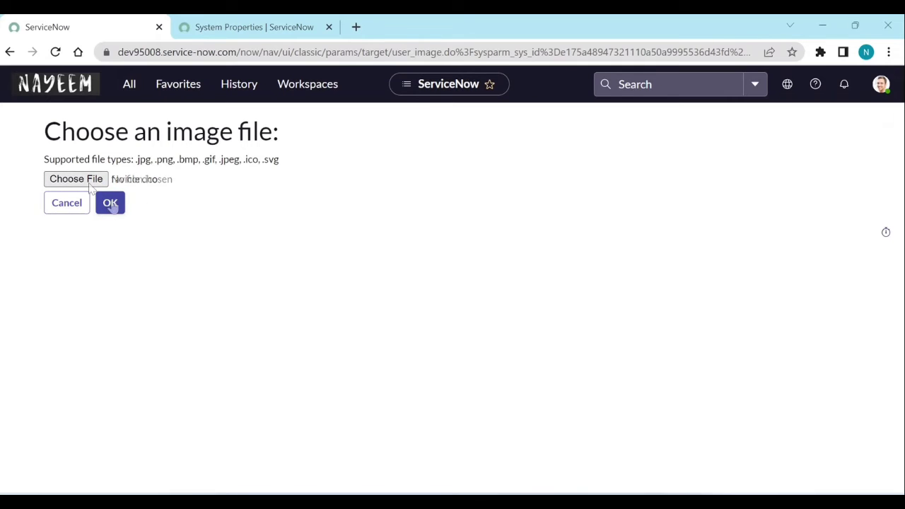
{"action": "key", "text": "Return"}
{"action": "left_click", "coordinate": [110, 203]}
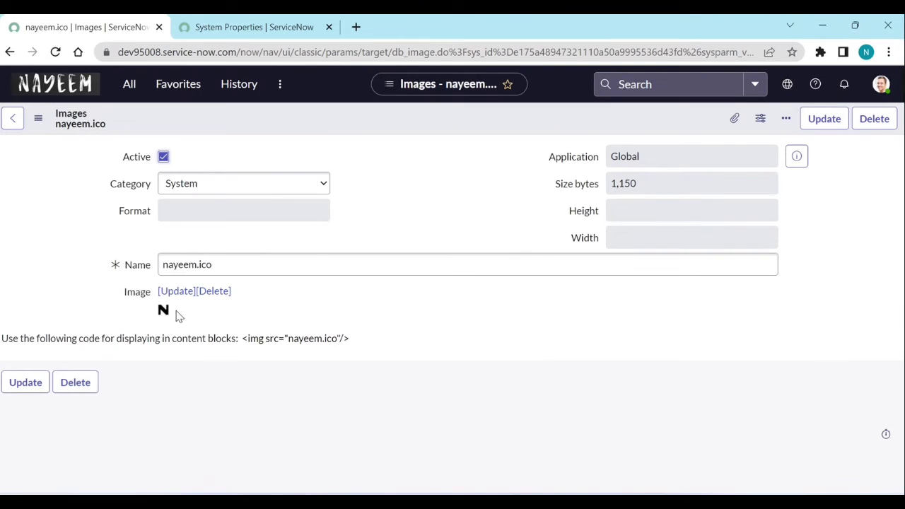
{"action": "triple_click", "coordinate": [235, 264]}
{"action": "key", "text": "ctrl+c"}
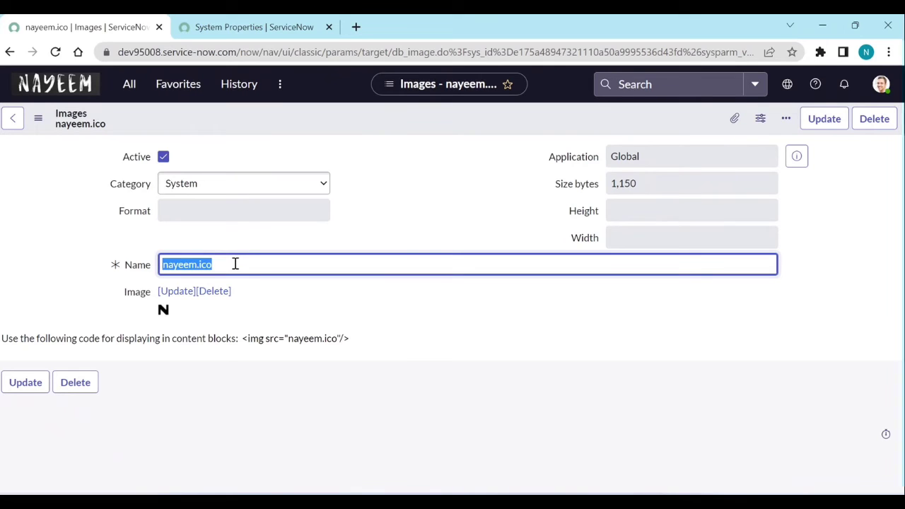
Replace glide.product.icon's value with nayeem.ico, save it, and return to the image record
{"action": "left_click", "coordinate": [241, 35]}
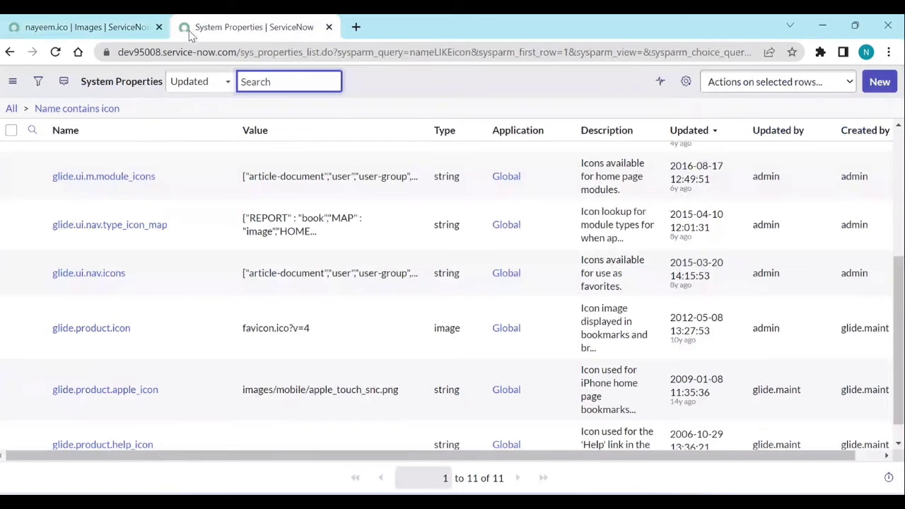
{"action": "left_click", "coordinate": [337, 342]}
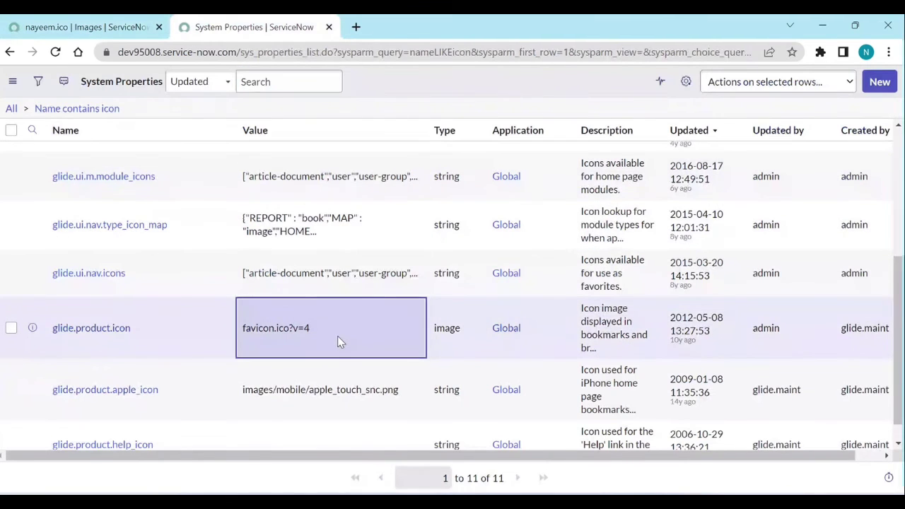
{"action": "double_click", "coordinate": [337, 342]}
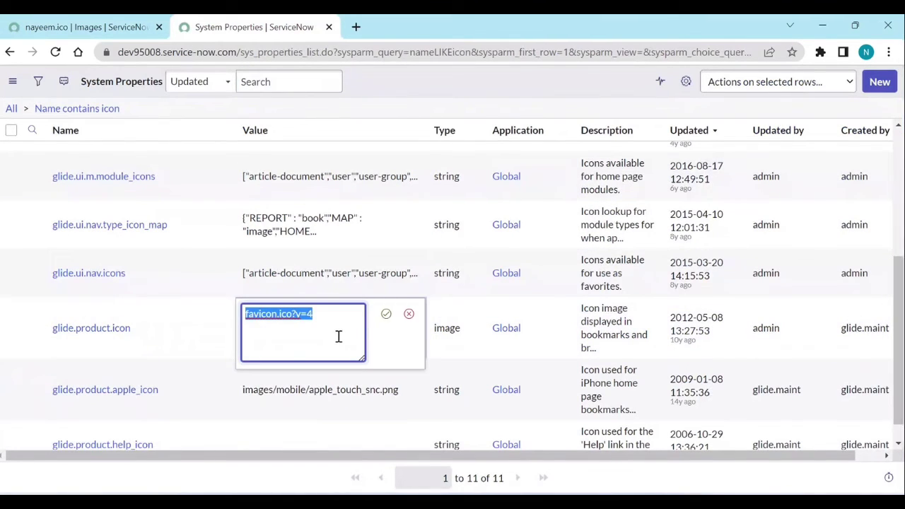
{"action": "key", "text": "ctrl+v"}
{"action": "left_click", "coordinate": [386, 316]}
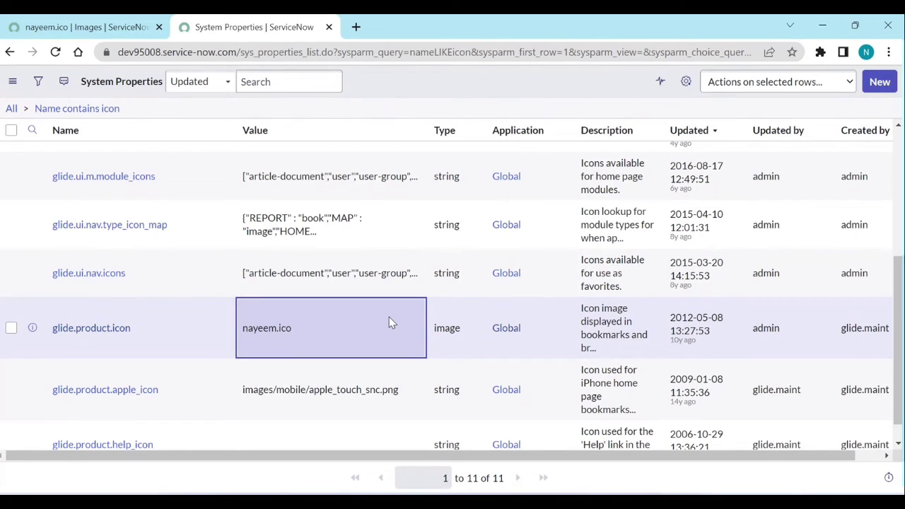
{"action": "left_click", "coordinate": [83, 31]}
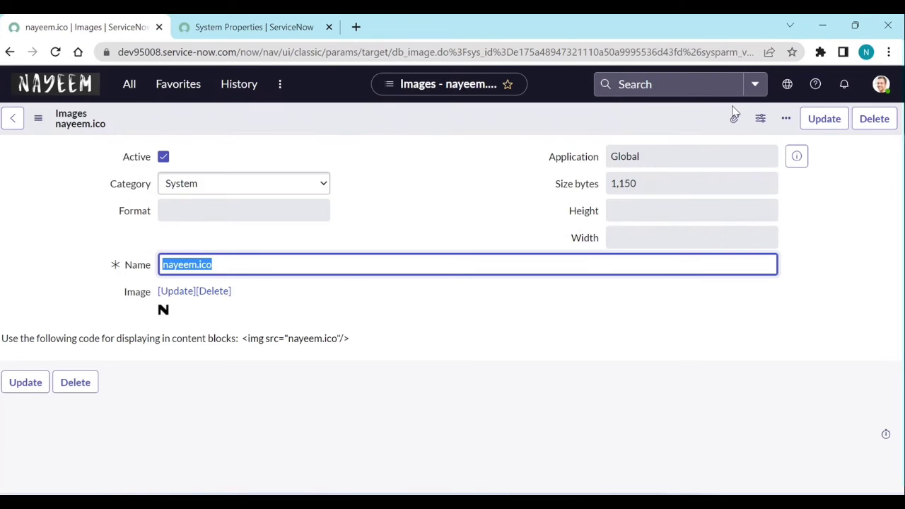
Check the application scope, log out of the instance, and close the System Properties tab
{"action": "left_click", "coordinate": [790, 86]}
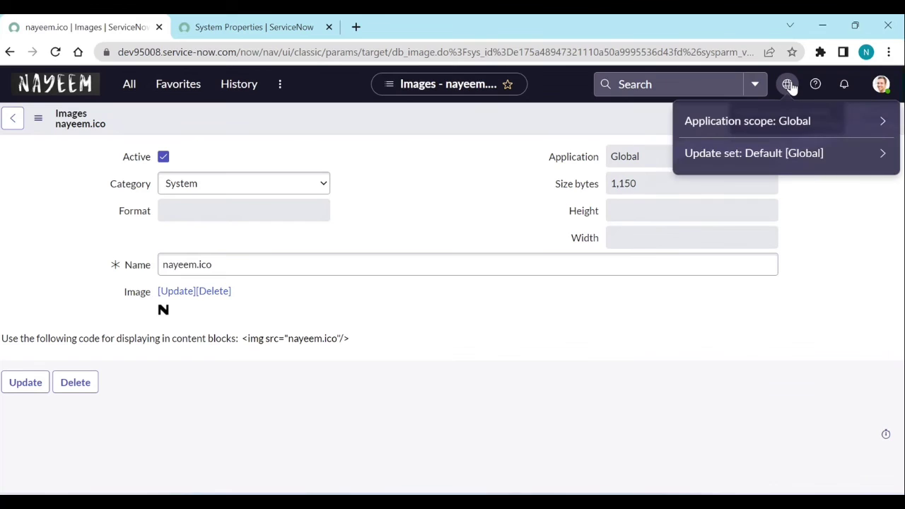
{"action": "left_click", "coordinate": [878, 84]}
{"action": "left_click", "coordinate": [749, 318]}
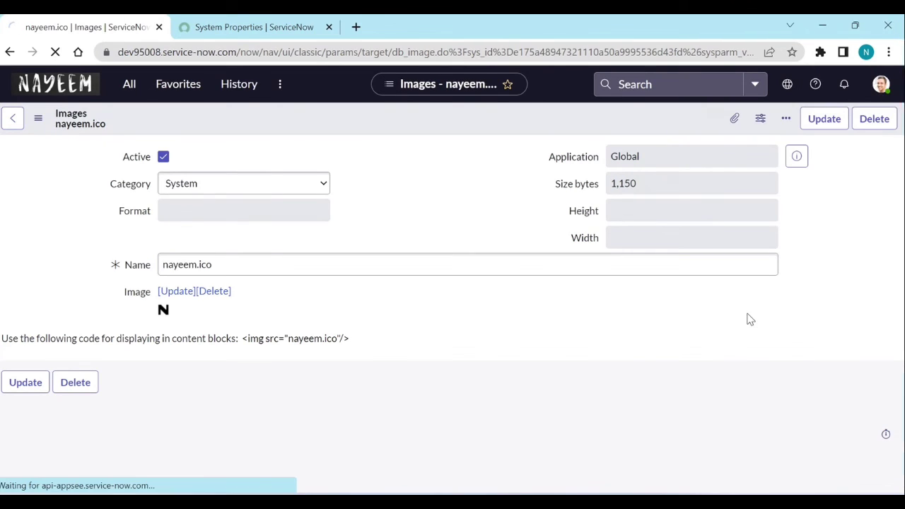
{"action": "left_click", "coordinate": [329, 27]}
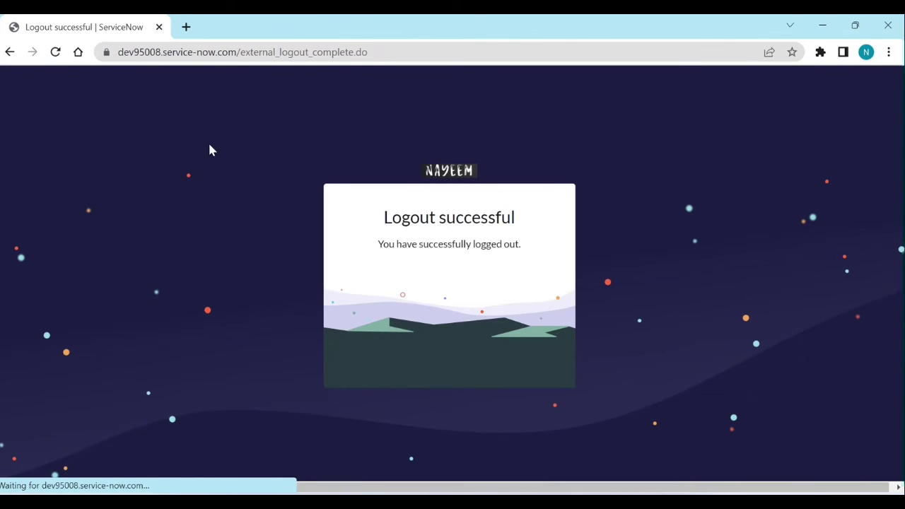